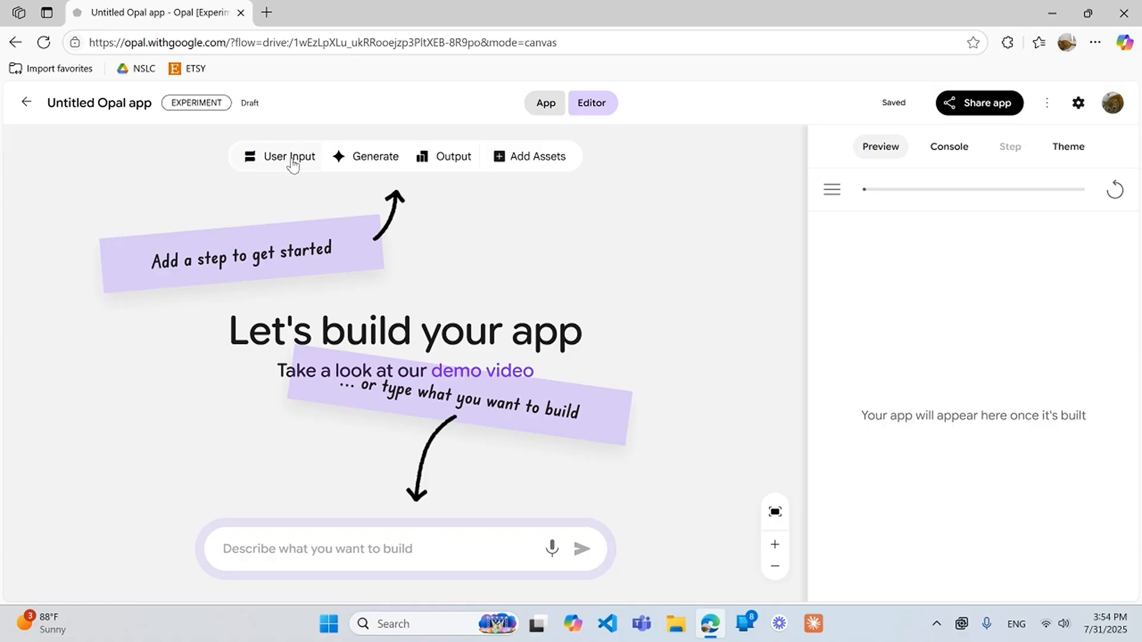
- Generate an app from the prompt "make a simple agent that takes a name and writes a message to that name"
{"action": "left_click", "coordinate": [301, 545]}
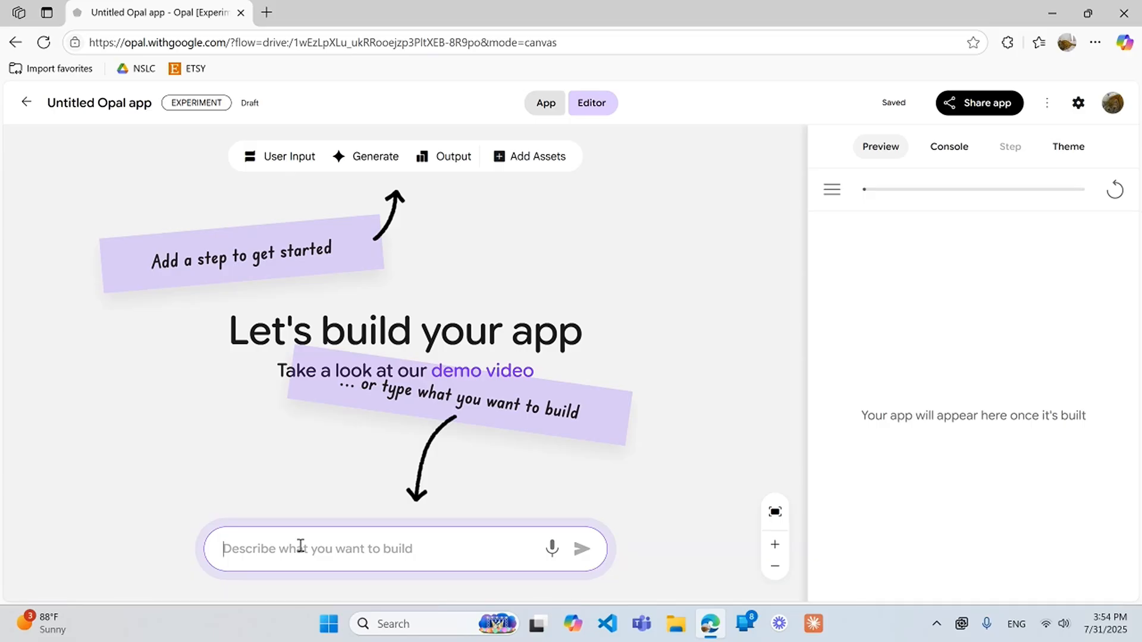
{"action": "type", "text": "make a simple agent that takes a name and "}
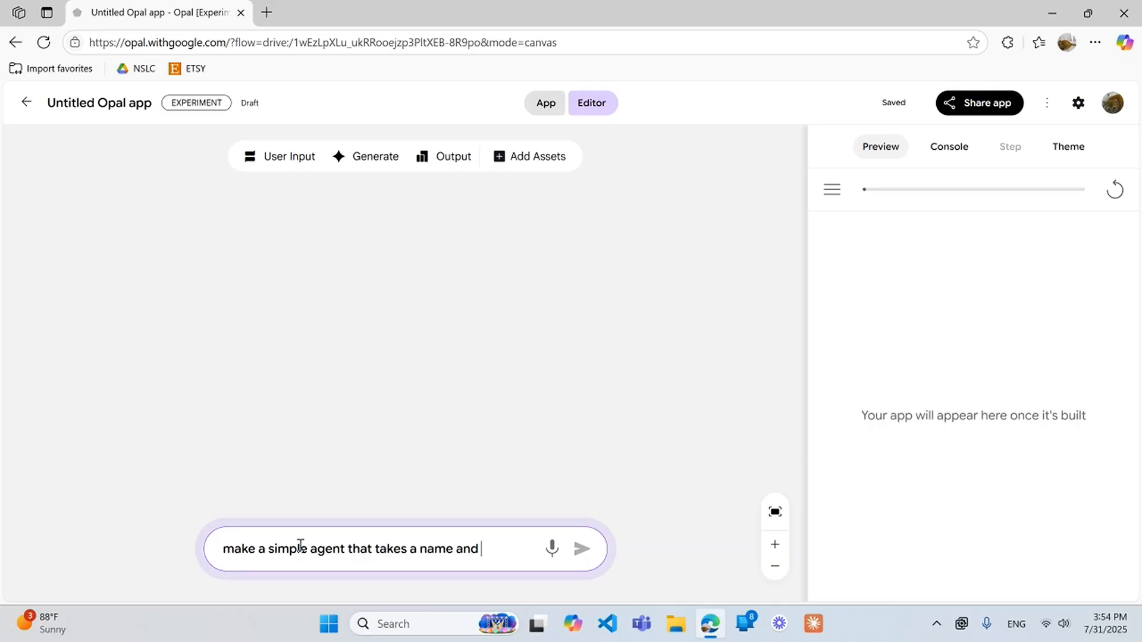
{"action": "type", "text": "writes a mes"}
{"action": "type", "text": "sage"}
{"action": "type", "text": " to that n"}
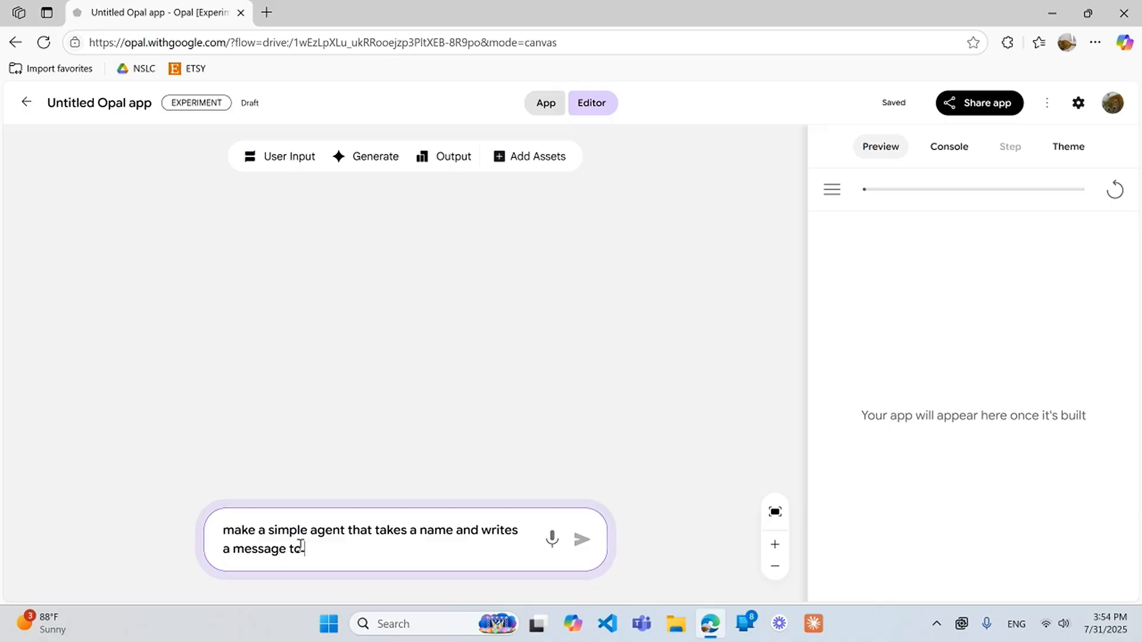
{"action": "type", "text": "ame"}
{"action": "key", "text": "Return"}
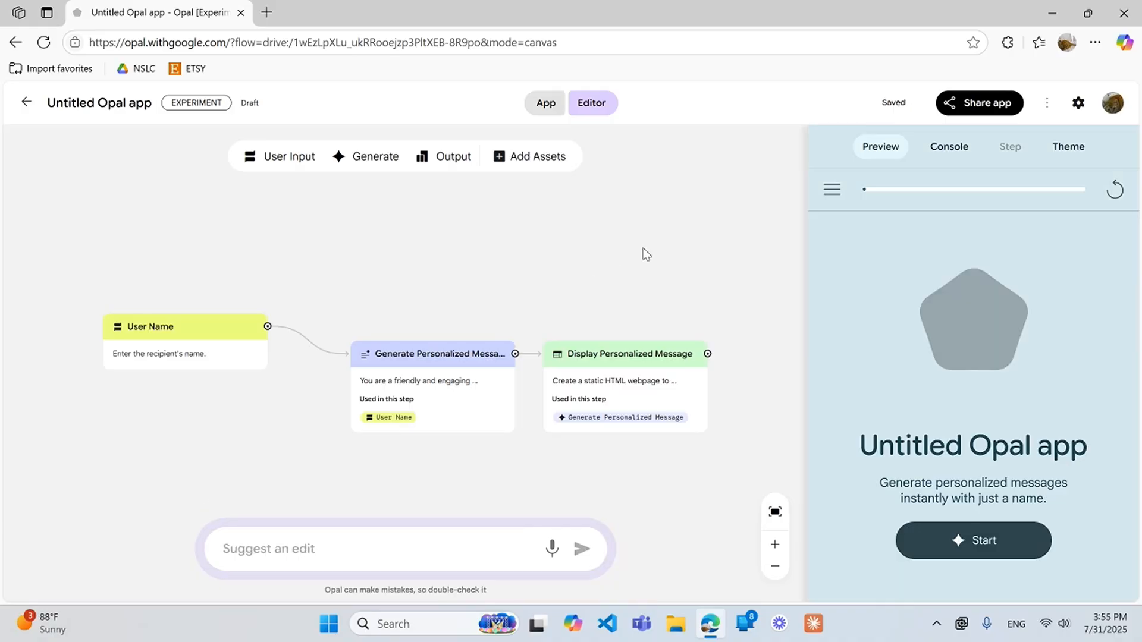
- Set the Display Personalized Message step's output to Manual layout and back to Webpage with auto-layout
{"action": "left_click_drag", "start_coordinate": [477, 262], "coordinate": [498, 242]}
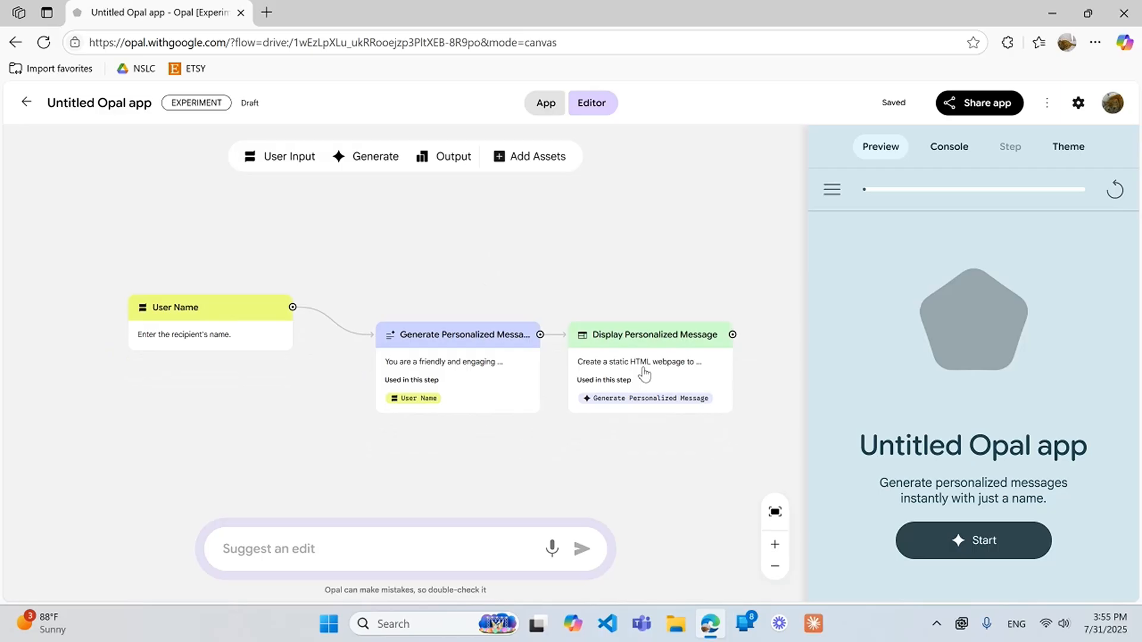
{"action": "left_click", "coordinate": [665, 359]}
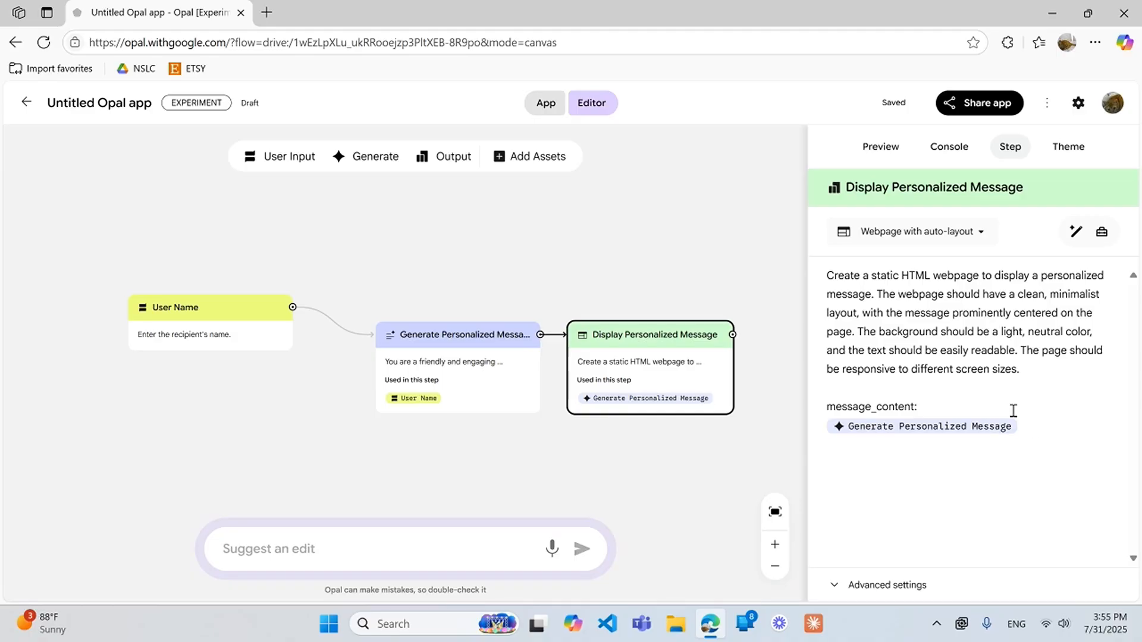
{"action": "left_click", "coordinate": [983, 233]}
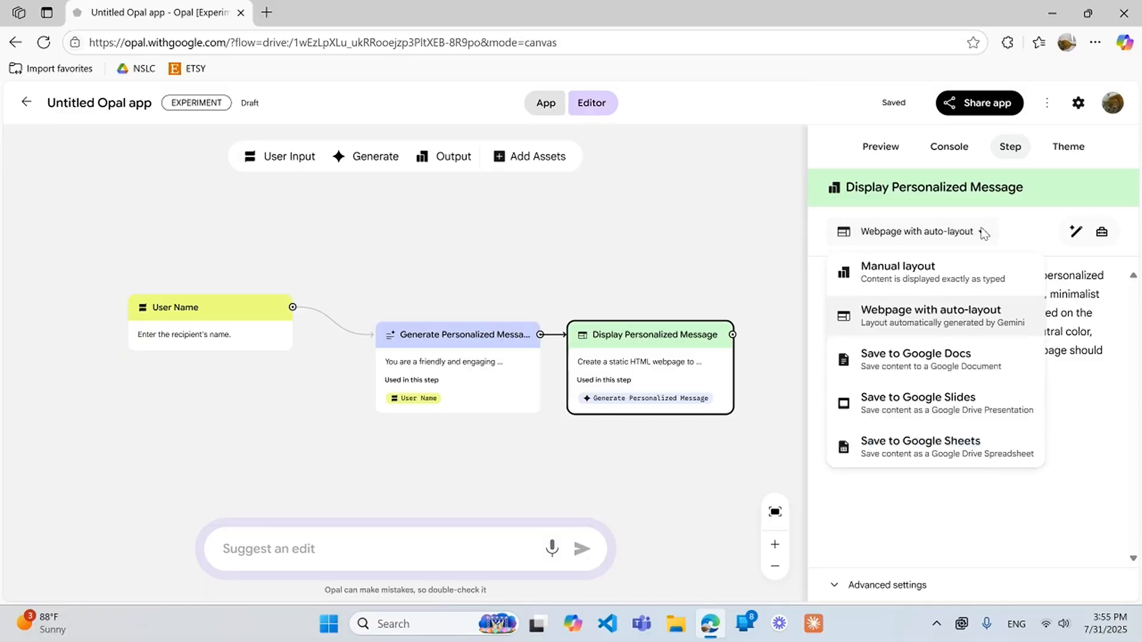
{"action": "left_click", "coordinate": [929, 286]}
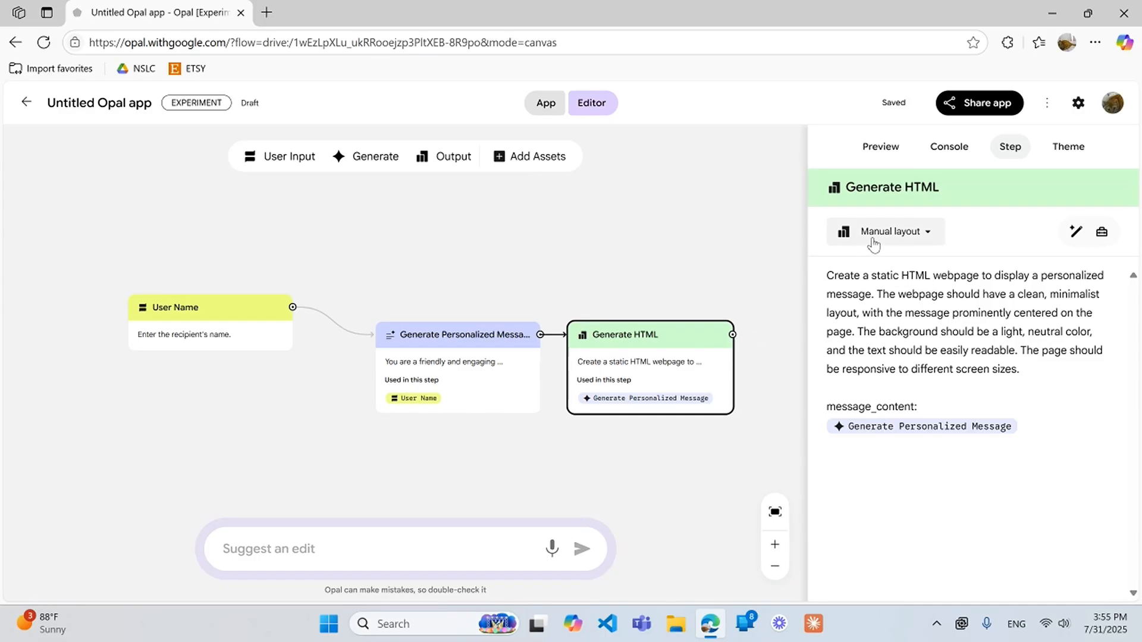
{"action": "left_click", "coordinate": [874, 244]}
{"action": "left_click", "coordinate": [987, 313]}
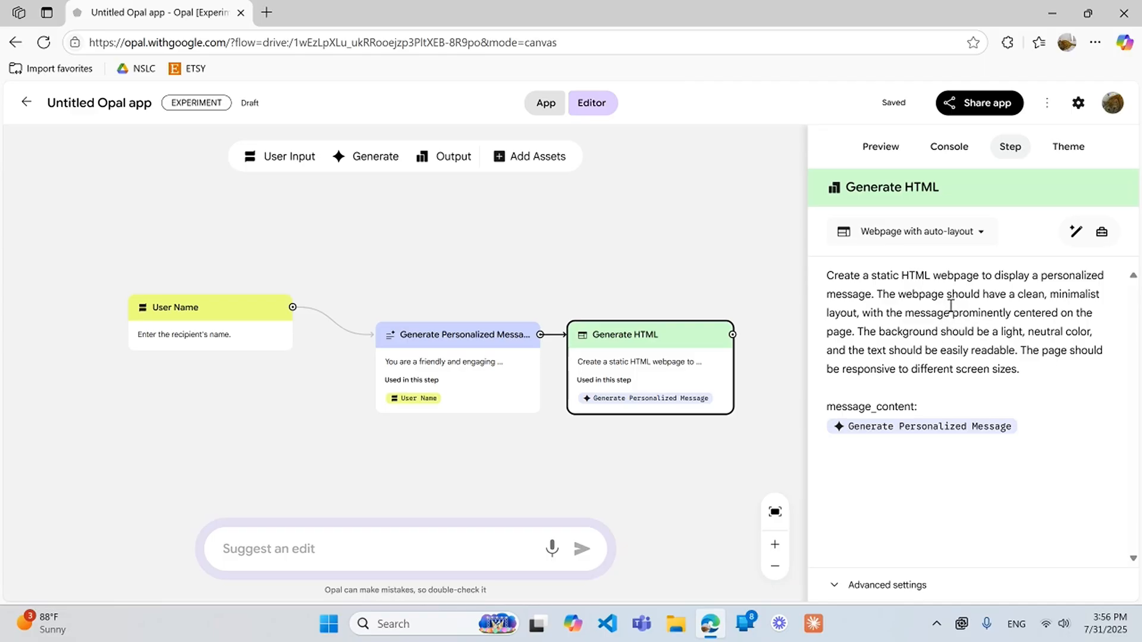
- Examine the model choices in the Generate HTML step's advanced settings, leaving the selection as it is
{"action": "left_click", "coordinate": [852, 588]}
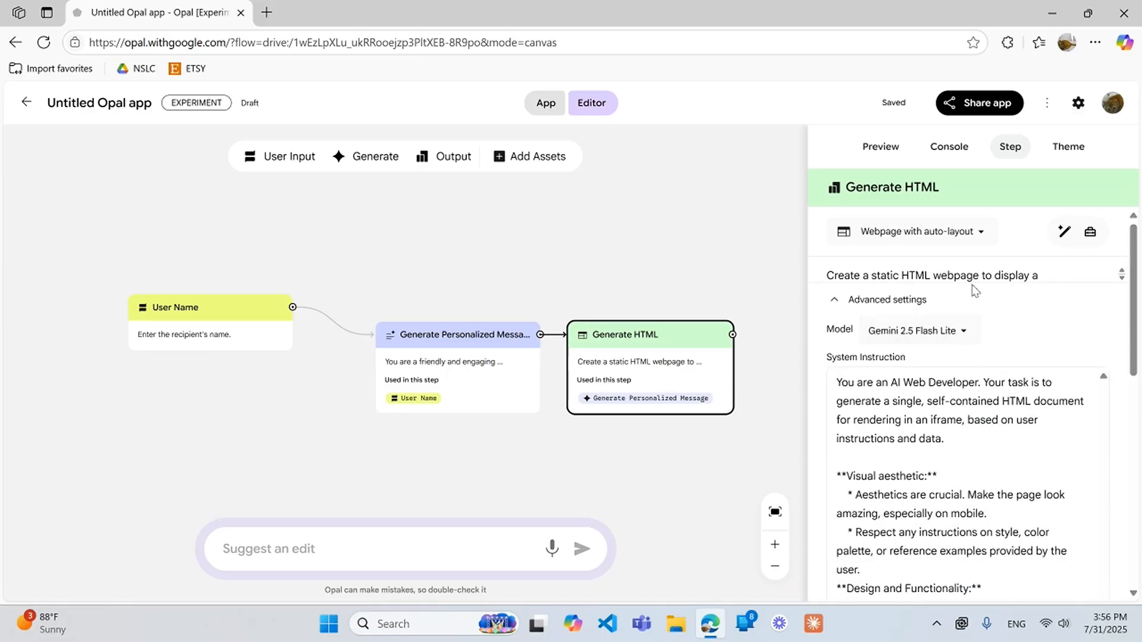
{"action": "left_click", "coordinate": [918, 333]}
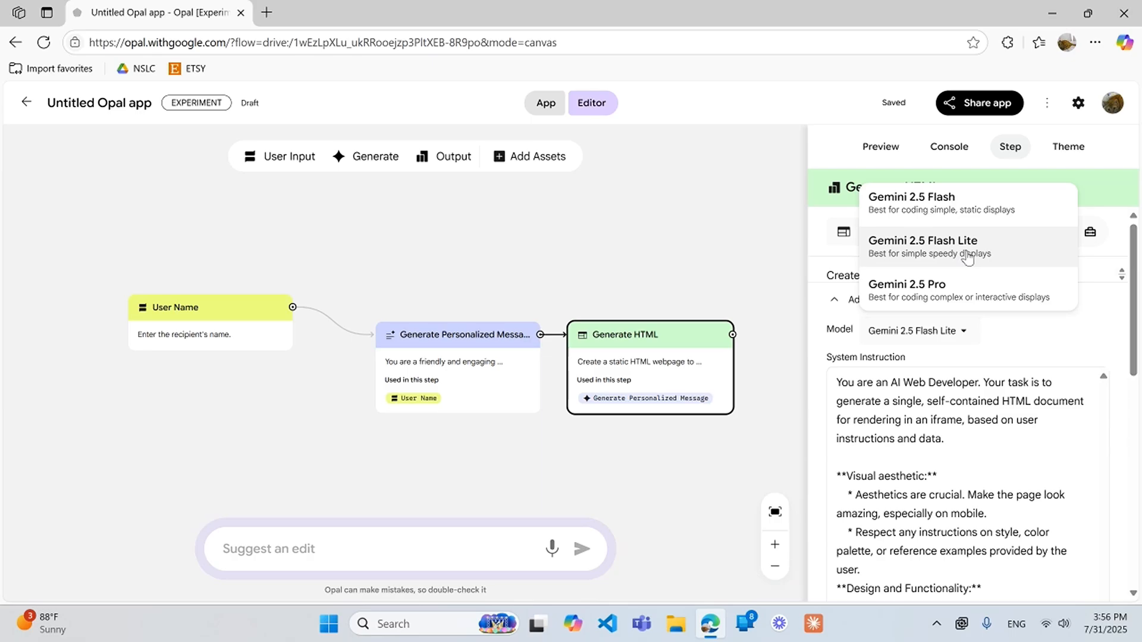
{"action": "left_click", "coordinate": [904, 393]}
- Read through the system instruction in the Generate HTML step's advanced settings and collapse the section
{"action": "scroll", "coordinate": [975, 437], "scroll_direction": "down", "scroll_amount": 2}
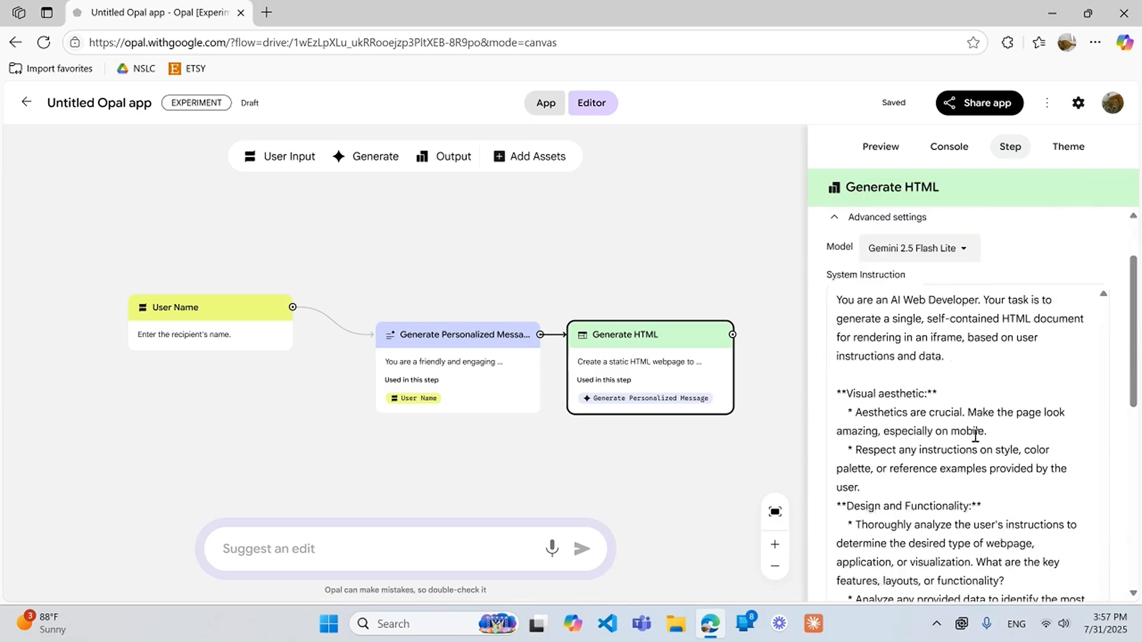
{"action": "scroll", "coordinate": [976, 437], "scroll_direction": "down", "scroll_amount": 2}
{"action": "scroll", "coordinate": [976, 436], "scroll_direction": "down", "scroll_amount": 7}
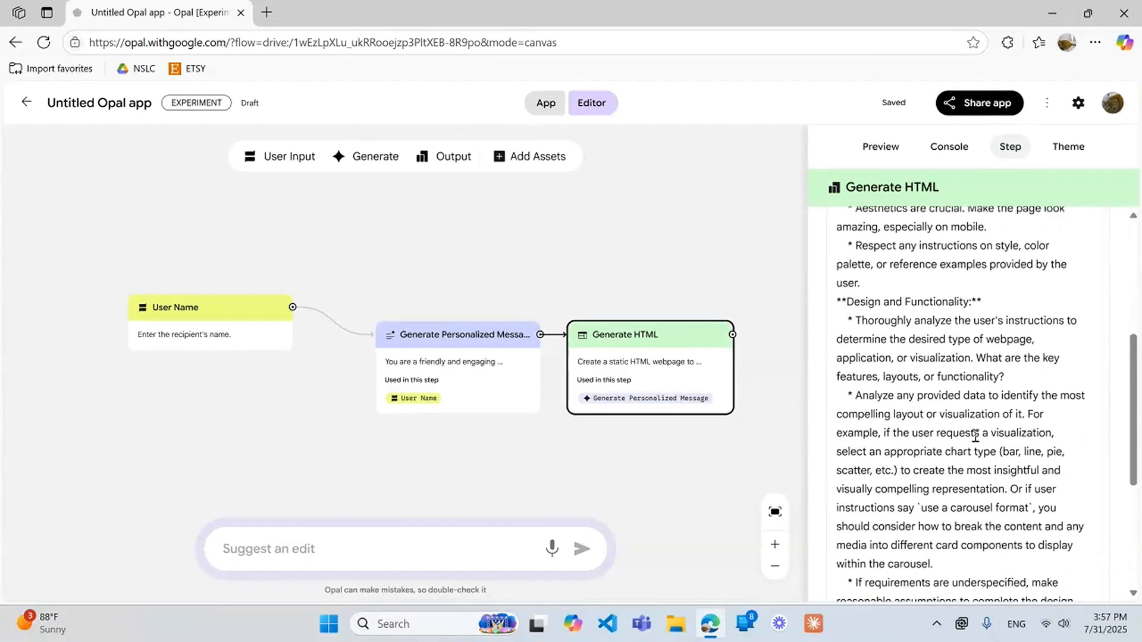
{"action": "scroll", "coordinate": [976, 437], "scroll_direction": "down", "scroll_amount": 2}
{"action": "scroll", "coordinate": [976, 437], "scroll_direction": "up", "scroll_amount": 15}
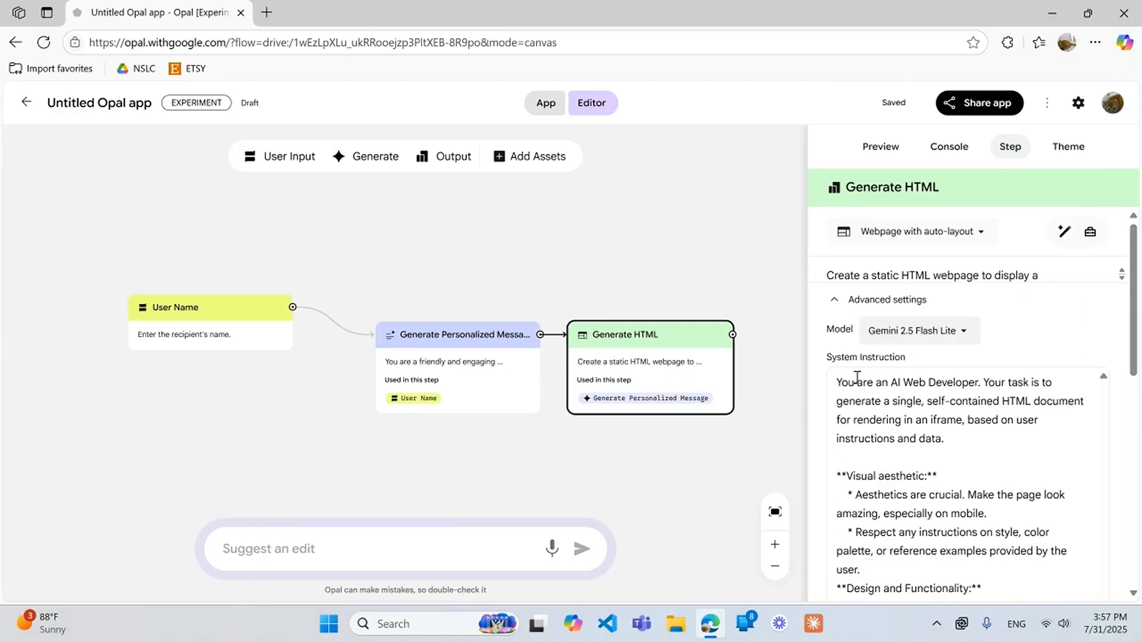
{"action": "scroll", "coordinate": [877, 415], "scroll_direction": "down", "scroll_amount": 1}
{"action": "scroll", "coordinate": [876, 414], "scroll_direction": "up", "scroll_amount": 1}
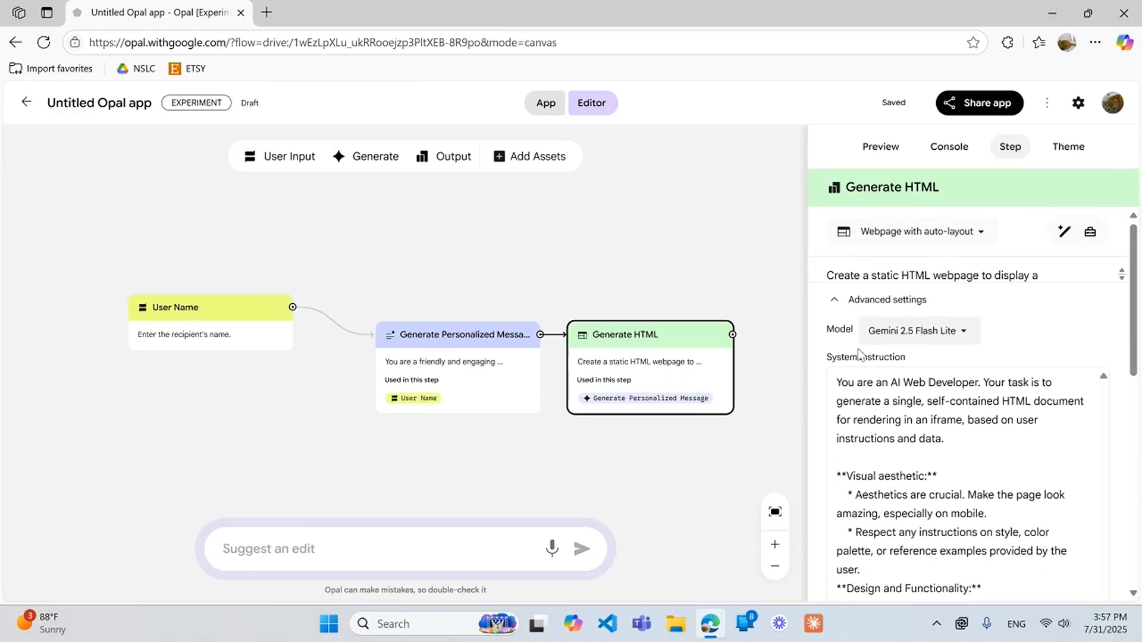
{"action": "left_click", "coordinate": [834, 299]}
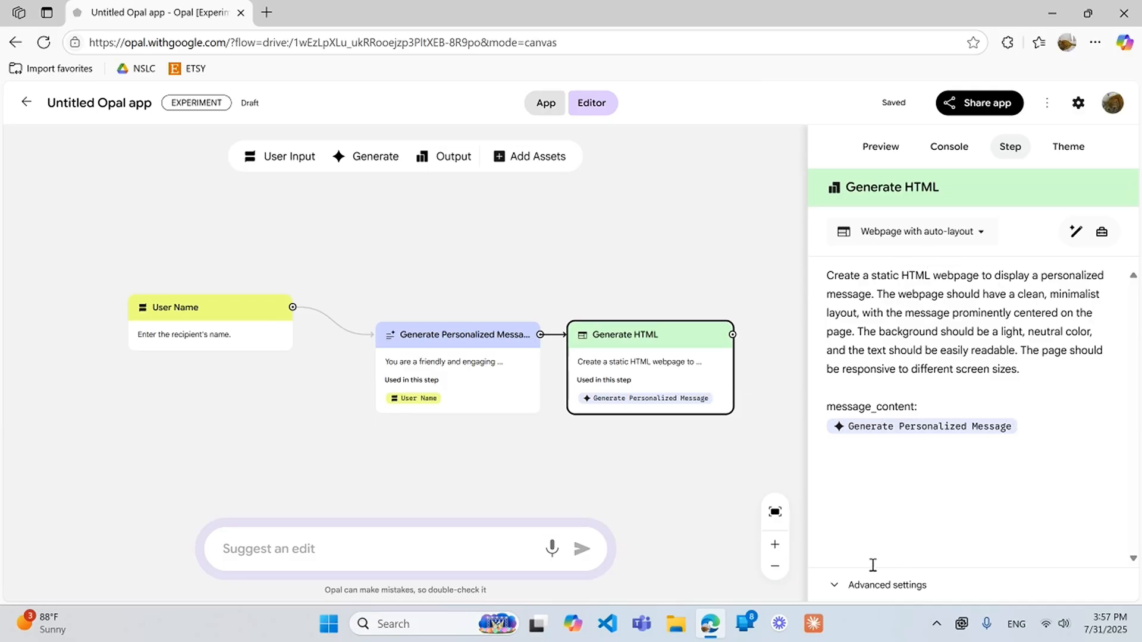
{"action": "left_click", "coordinate": [841, 585]}
{"action": "scroll", "coordinate": [928, 458], "scroll_direction": "down", "scroll_amount": 10}
{"action": "scroll", "coordinate": [1015, 454], "scroll_direction": "up", "scroll_amount": 10}
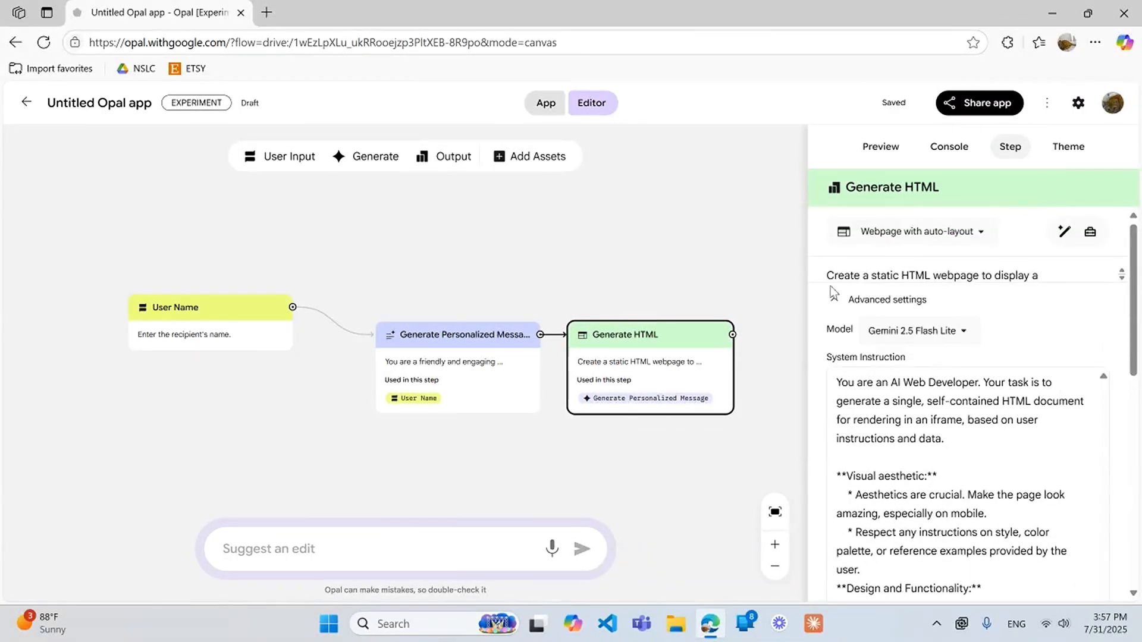
{"action": "left_click", "coordinate": [834, 298]}
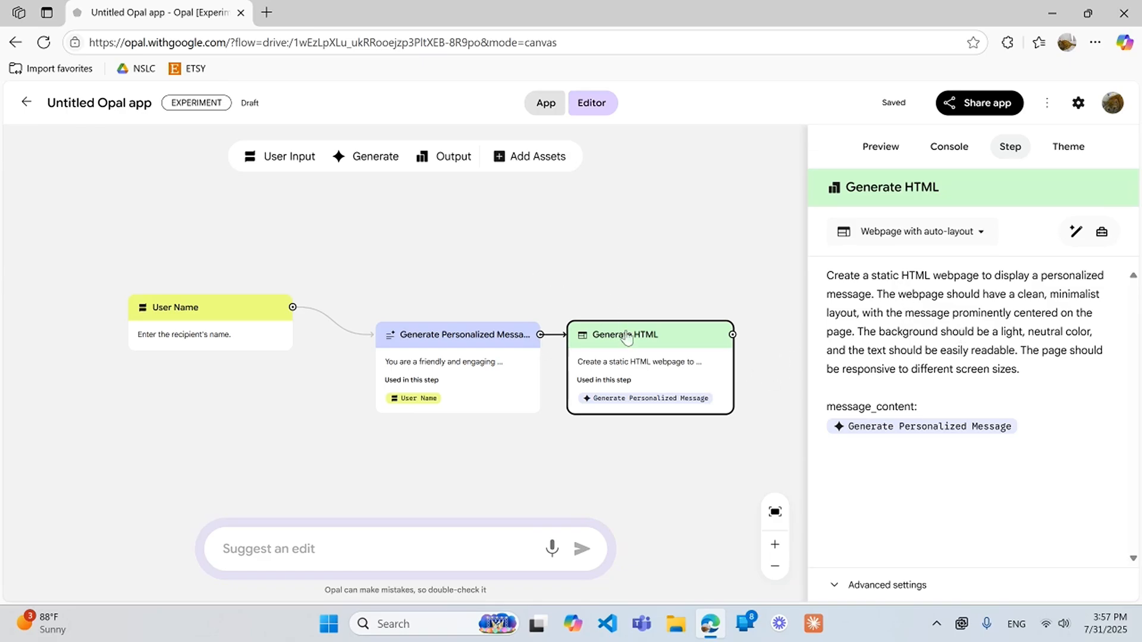
- Set the Generate HTML step's output to Save to Google Docs and shift its node slightly away from the message generator
{"action": "left_click", "coordinate": [919, 232]}
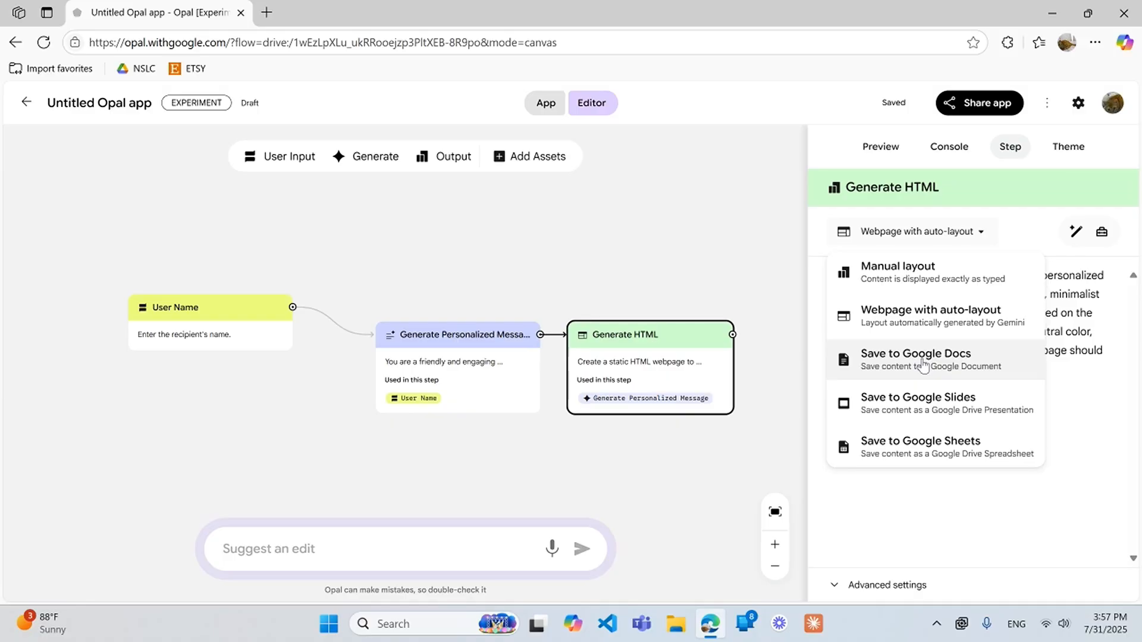
{"action": "left_click", "coordinate": [922, 364]}
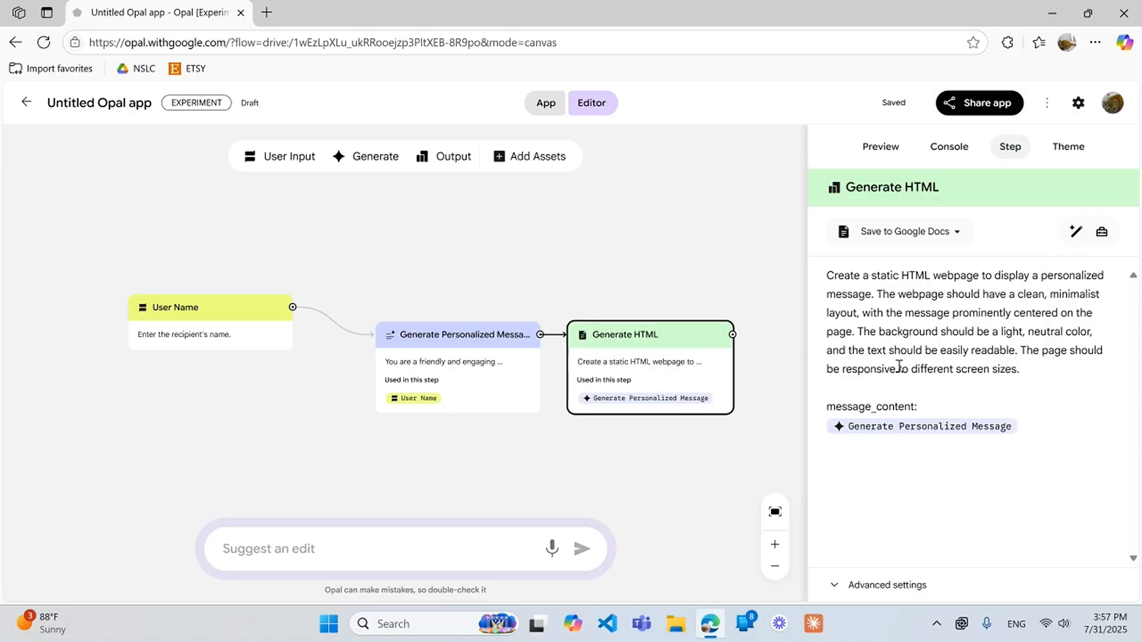
{"action": "mouse_move", "coordinate": [637, 339]}
{"action": "left_mouse_down"}
{"action": "mouse_move", "coordinate": [674, 342]}
{"action": "mouse_move", "coordinate": [658, 345]}
{"action": "left_mouse_up"}
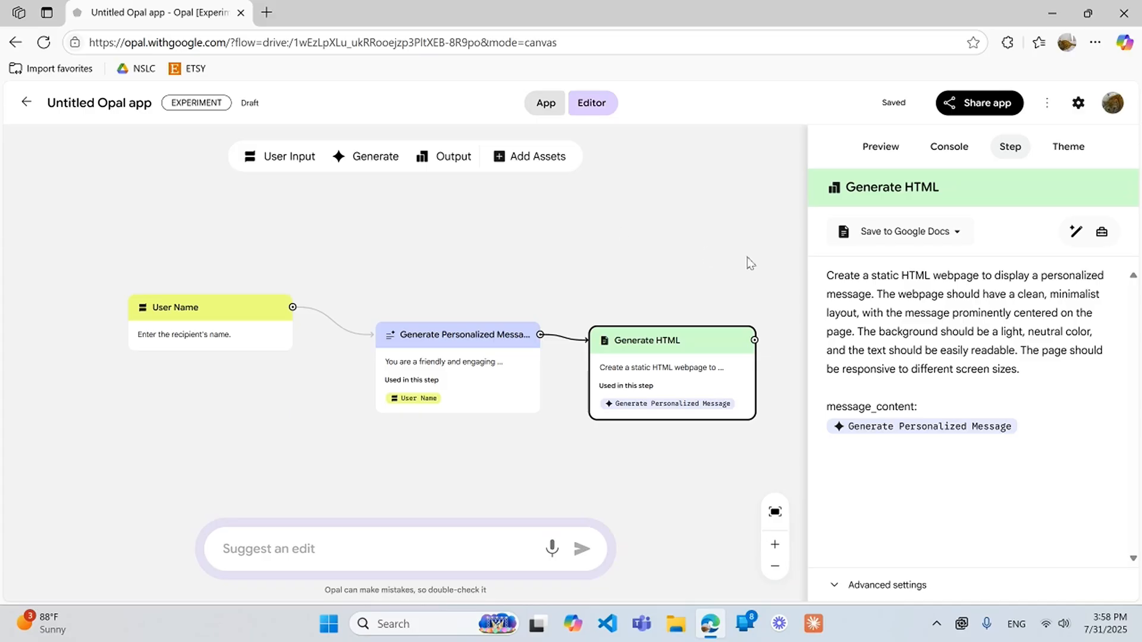
- Review the output format options and the list of tools that can be added to the Generate HTML step's prompt
{"action": "left_click", "coordinate": [903, 230]}
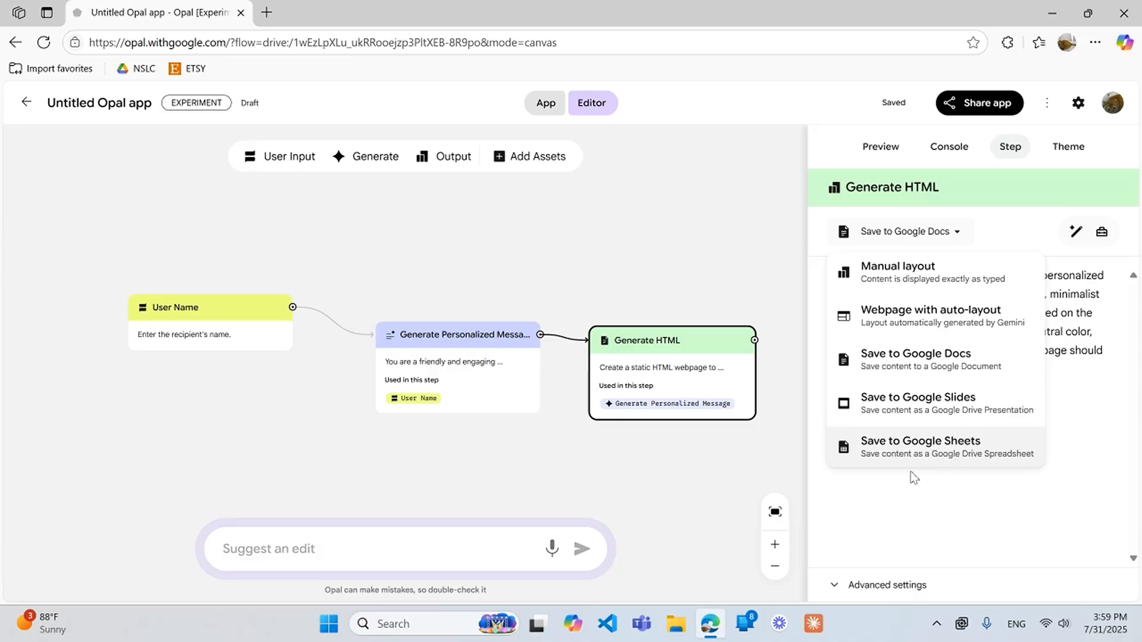
{"action": "key", "text": "Escape"}
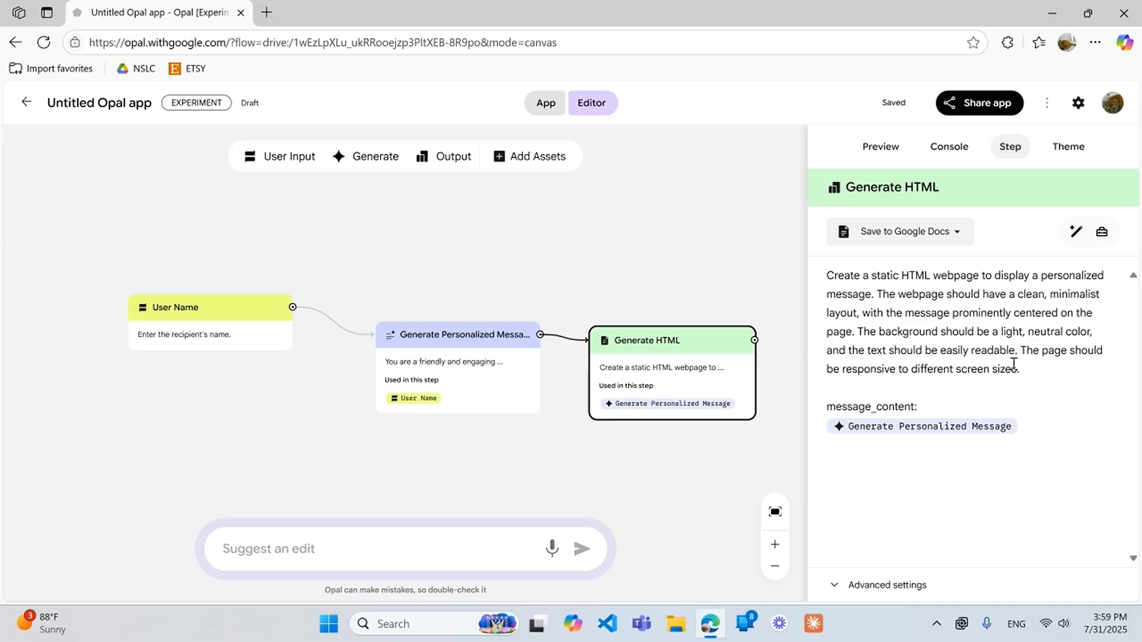
{"action": "left_click", "coordinate": [1110, 237]}
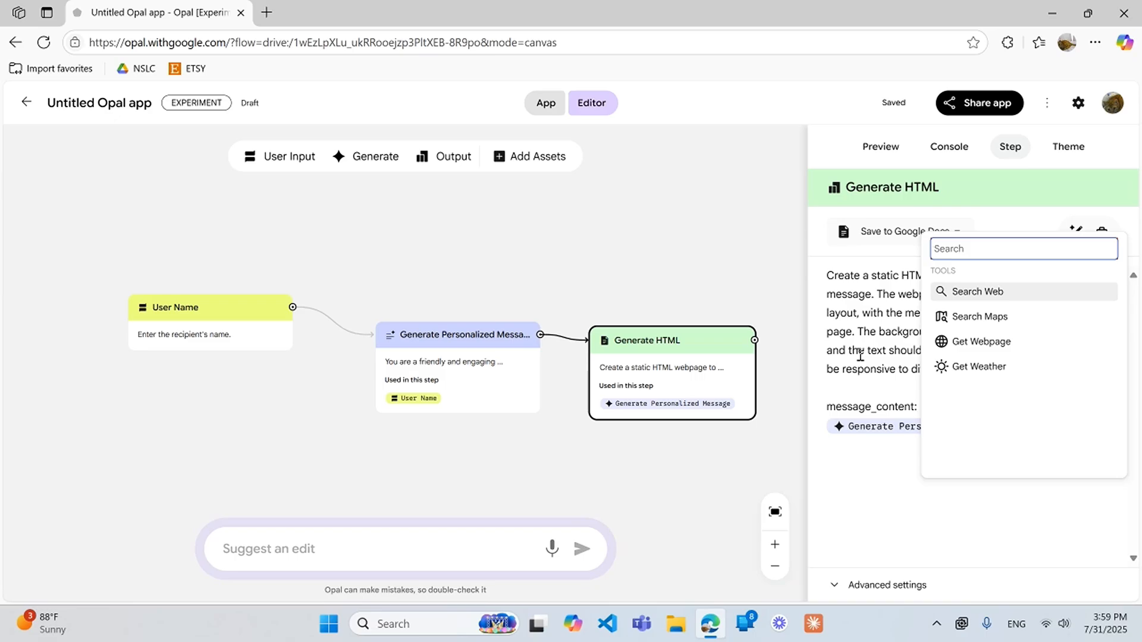
{"action": "left_click", "coordinate": [1115, 224]}
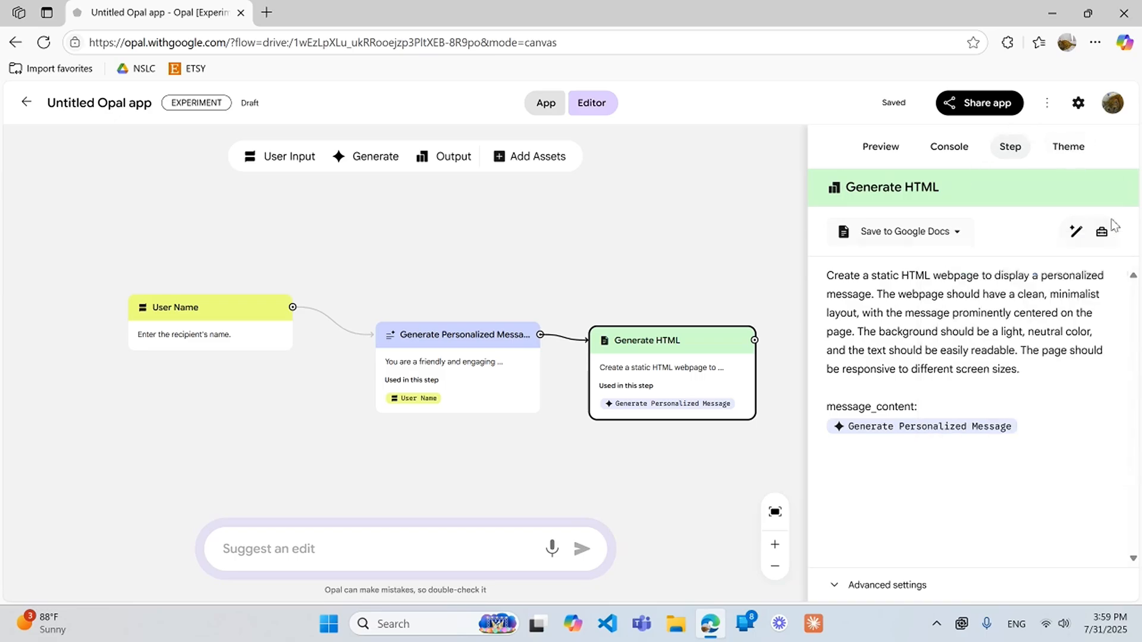
- Examine the option for suggesting an edit to the Generate HTML prompt, along with the prompt's background and text wording
{"action": "left_click", "coordinate": [1076, 231]}
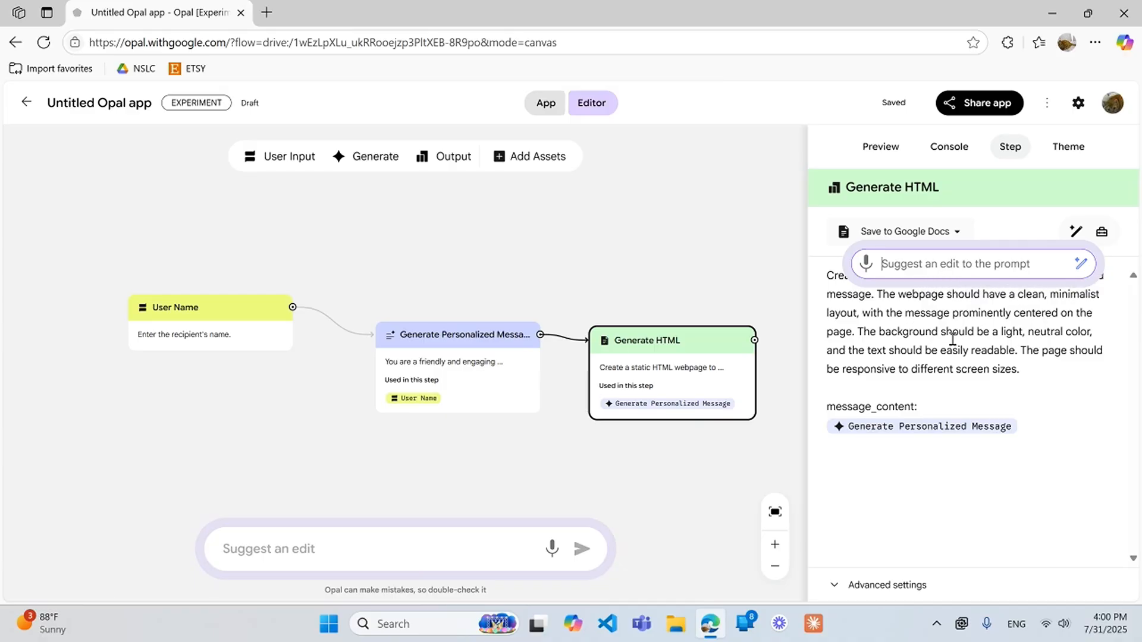
{"action": "left_click_drag", "start_coordinate": [992, 331], "coordinate": [1031, 350]}
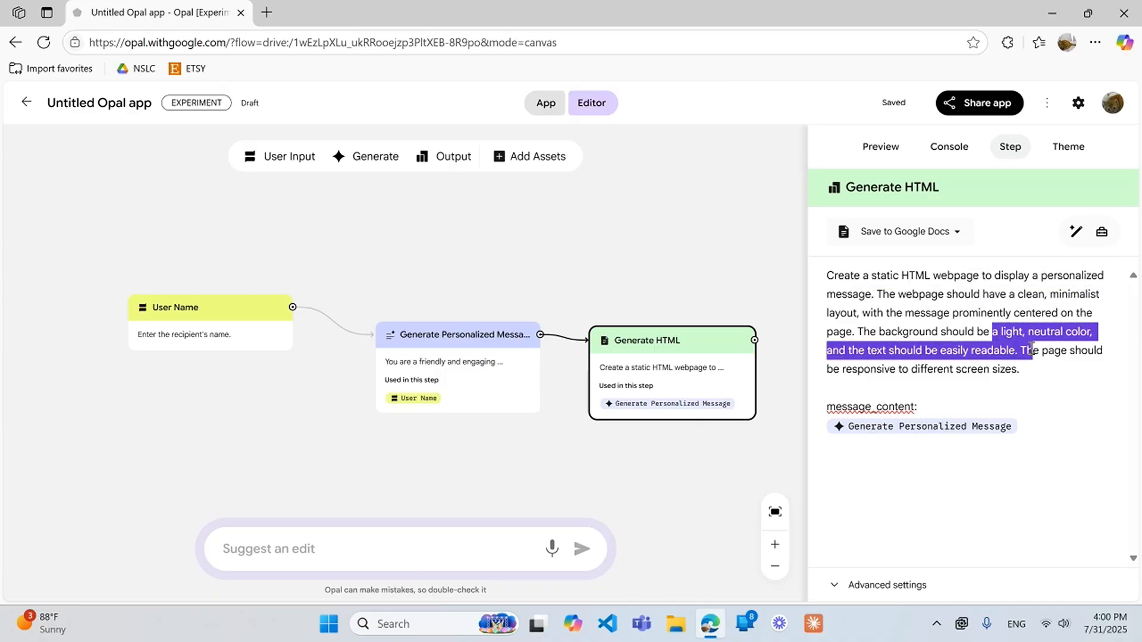
{"action": "left_click", "coordinate": [1065, 266]}
{"action": "left_click", "coordinate": [1068, 241]}
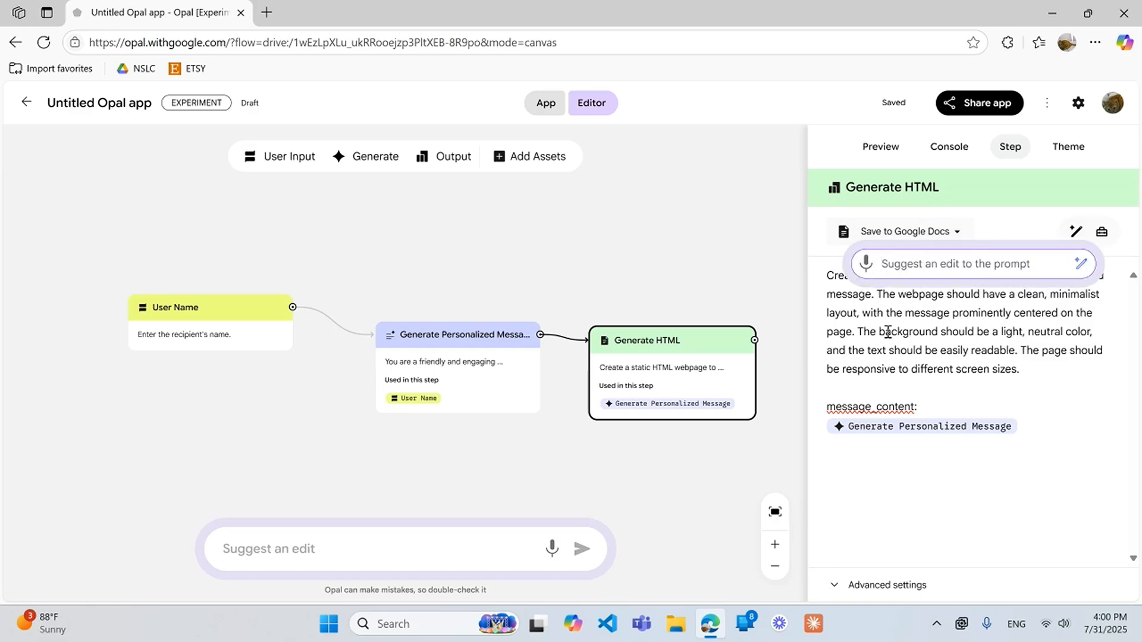
{"action": "left_click", "coordinate": [887, 332]}
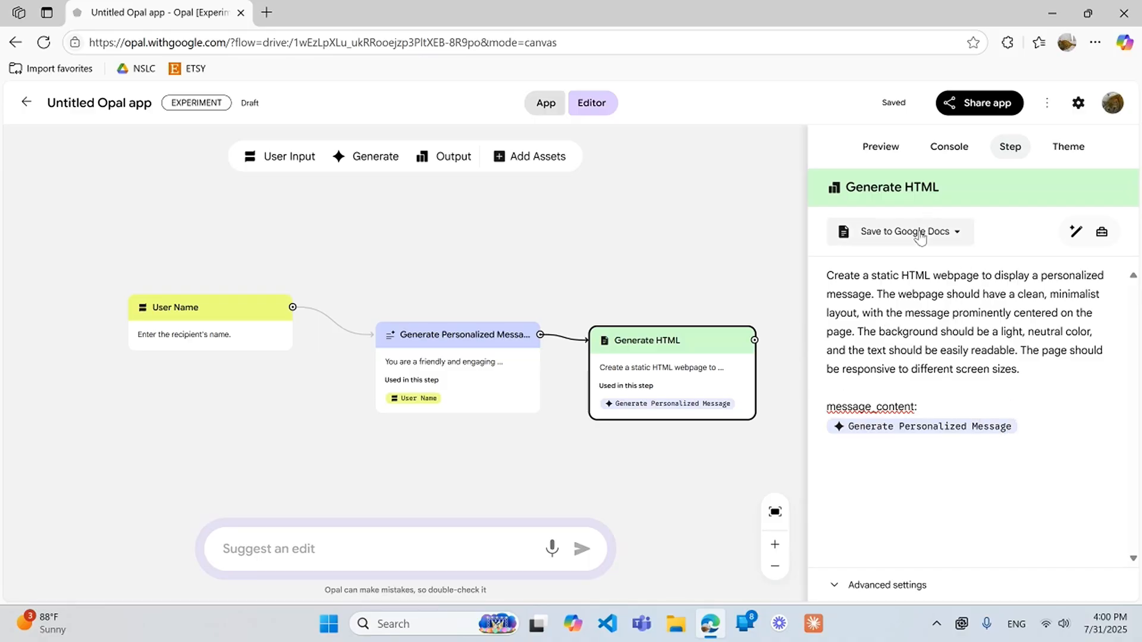
- Set the Generate HTML step's output to Webpage with auto-layout
{"action": "left_click", "coordinate": [888, 234]}
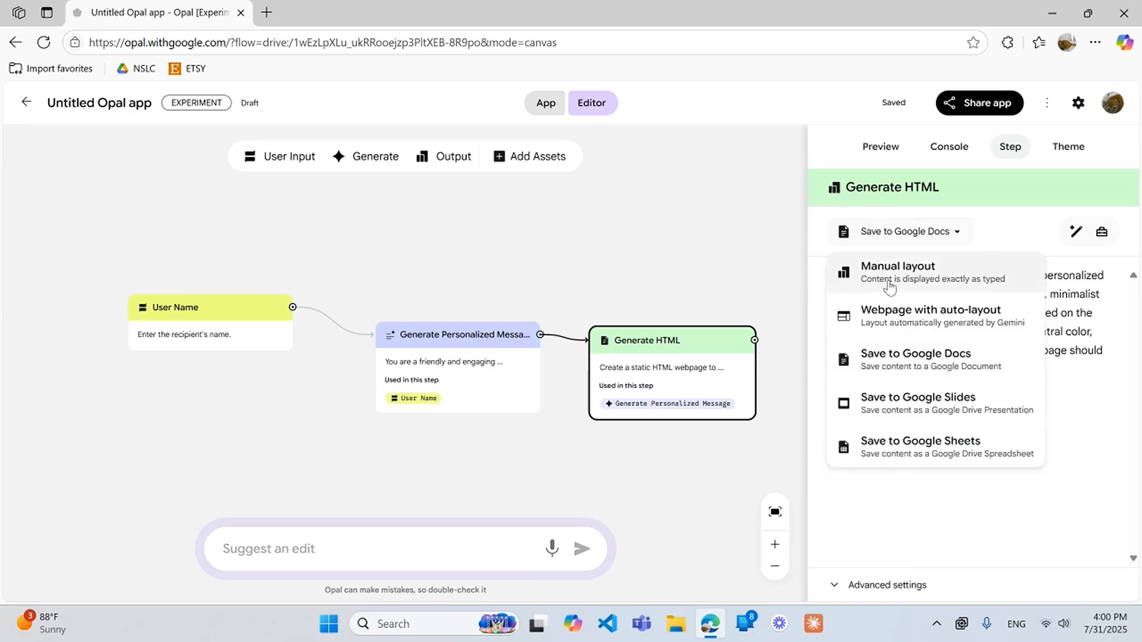
{"action": "left_click", "coordinate": [940, 315]}
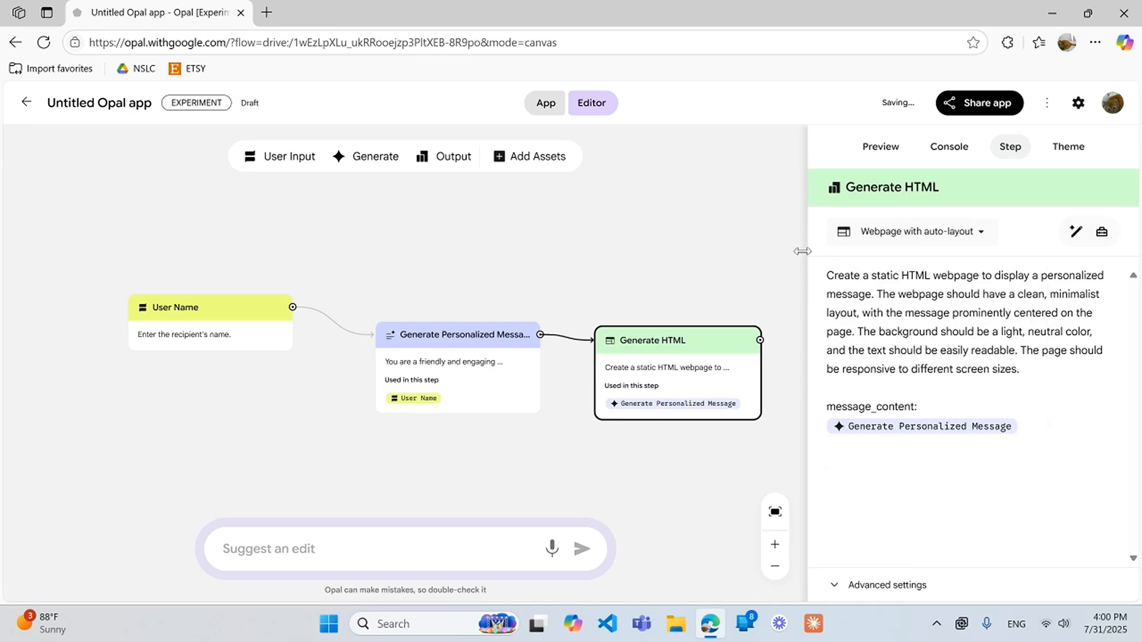